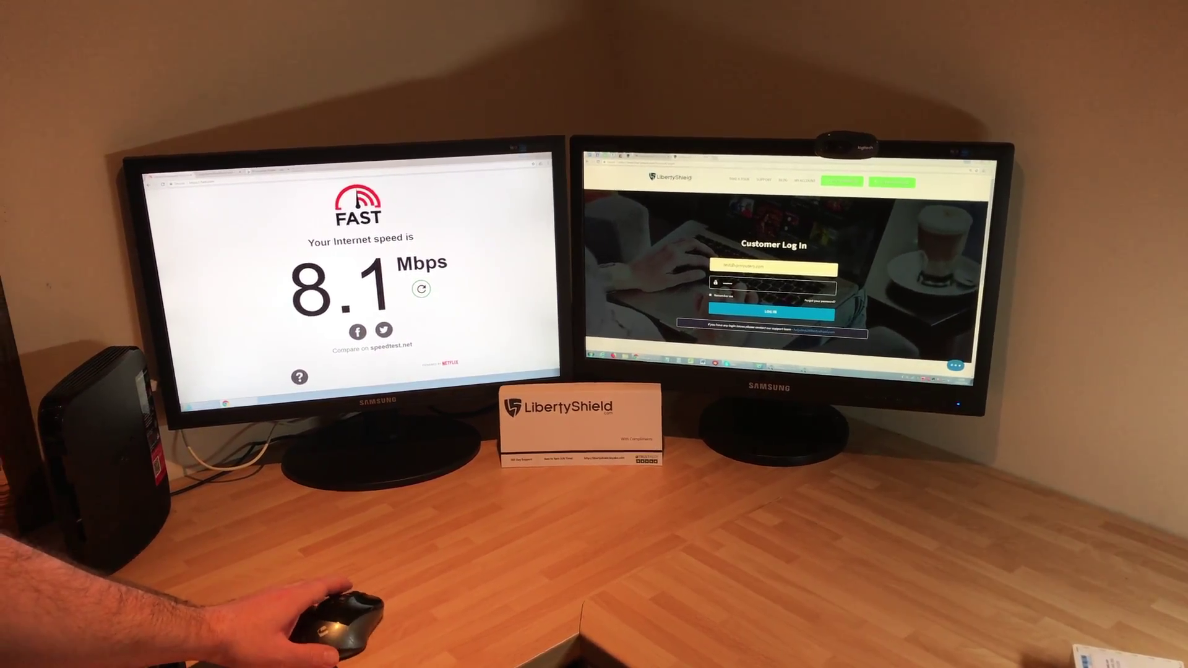
Restart the Fast.com speed test with the reload icon beside the Mbps result
click(427, 291)
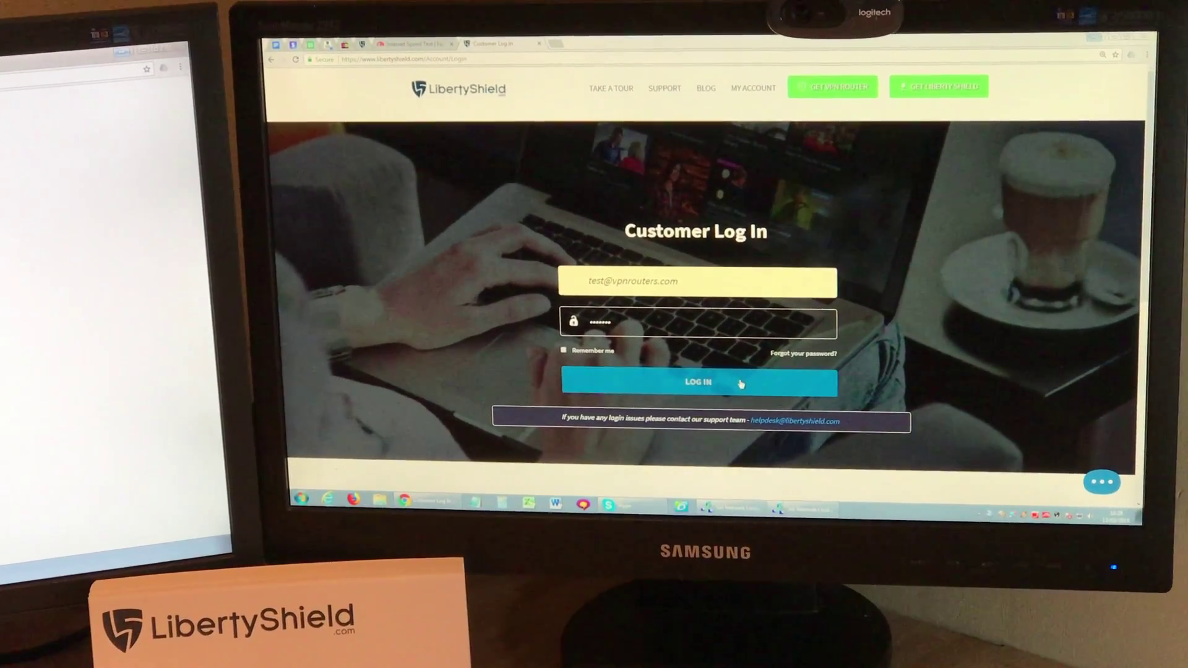
Log in to the LibertyShield customer account and go to router management
click(739, 384)
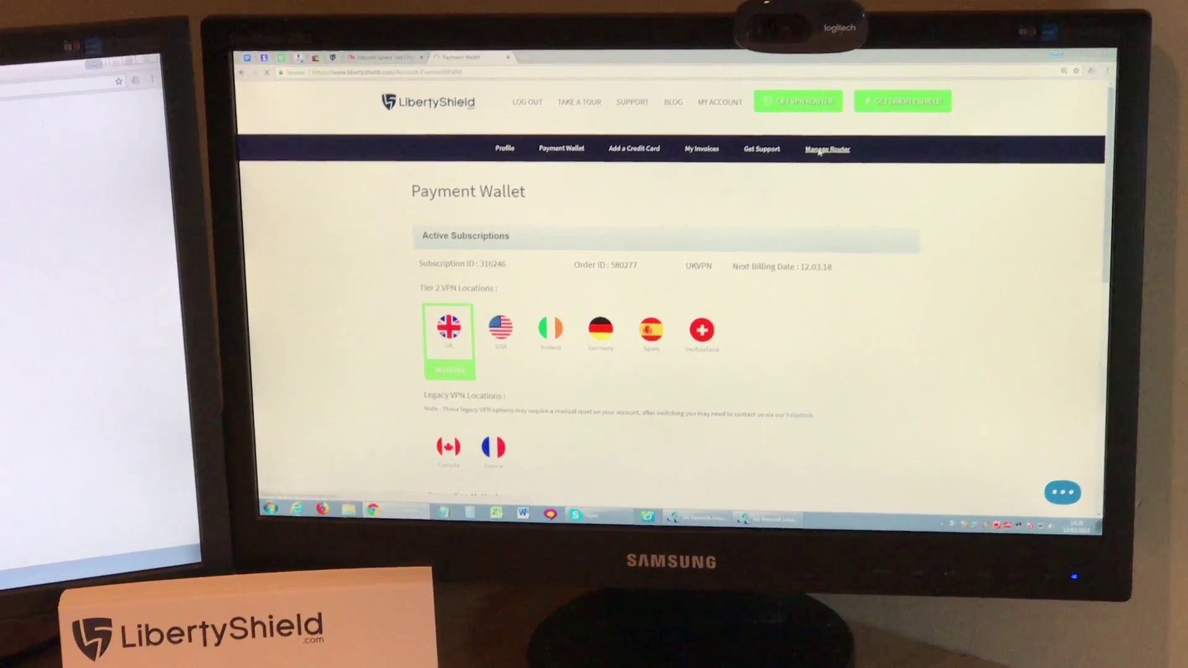
click(844, 182)
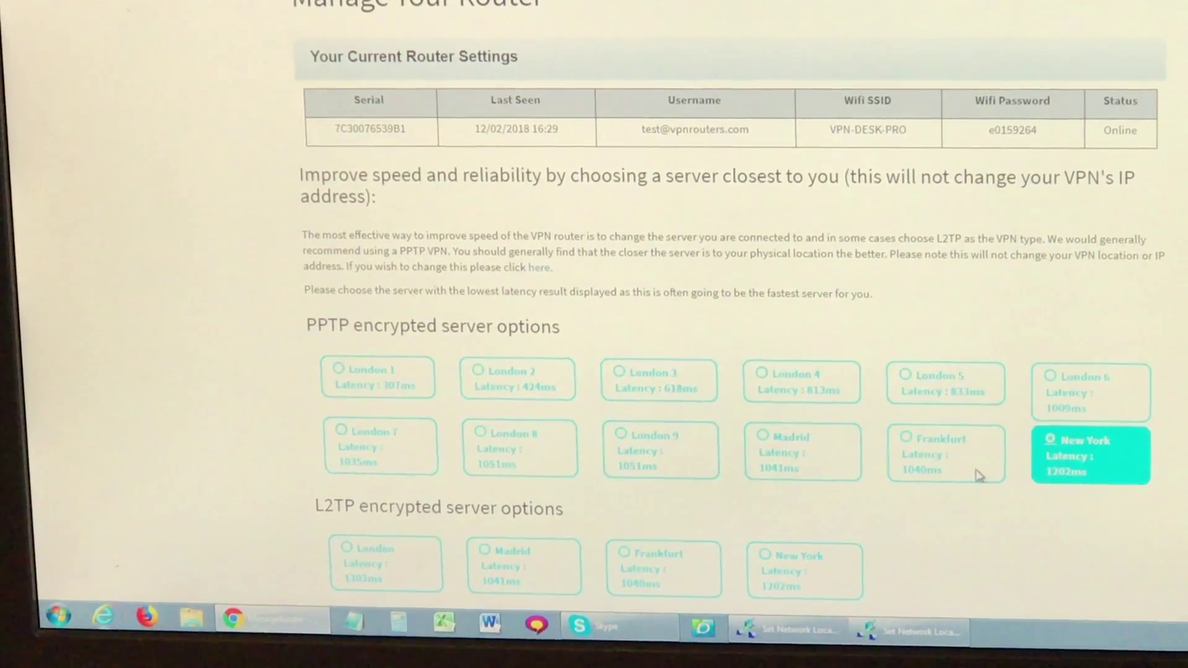
Select London 2 (424 ms) as the PPTP server and save the change
click(548, 395)
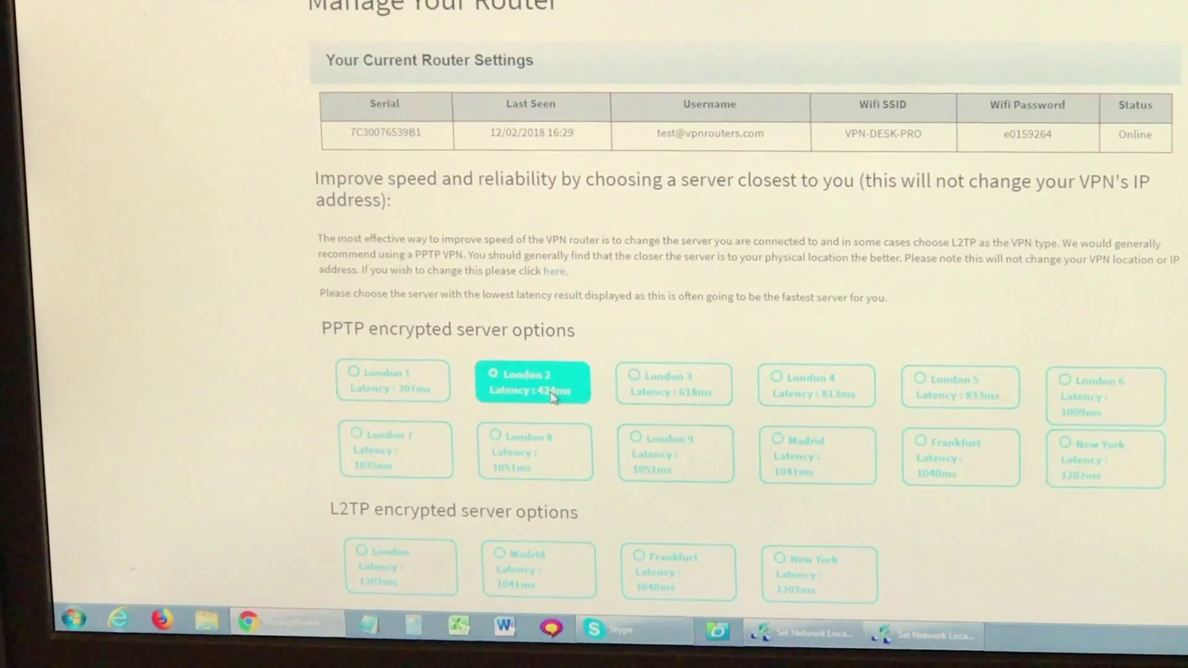
scroll(548, 400, down, 3)
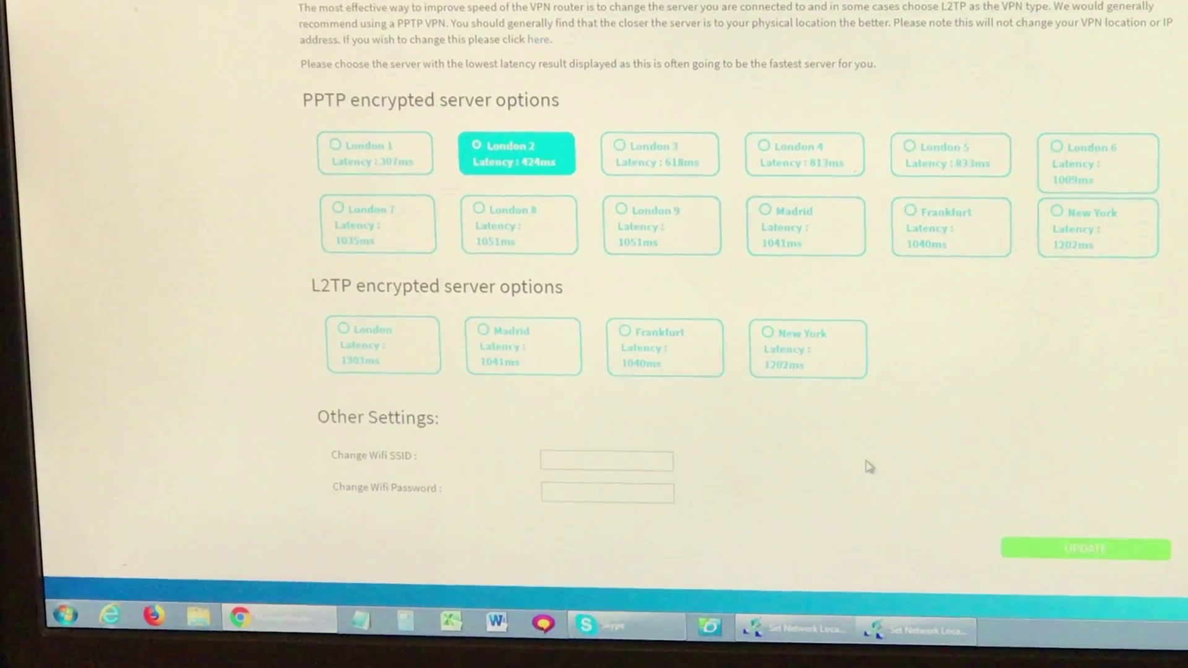
click(1054, 551)
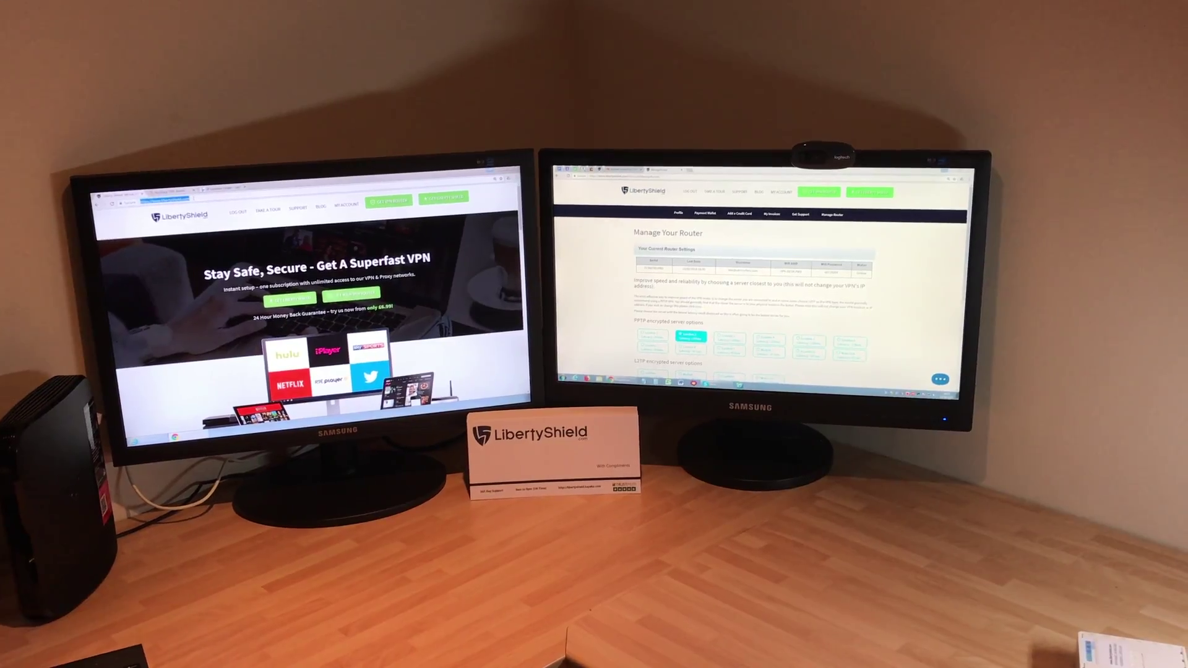
text(fast)
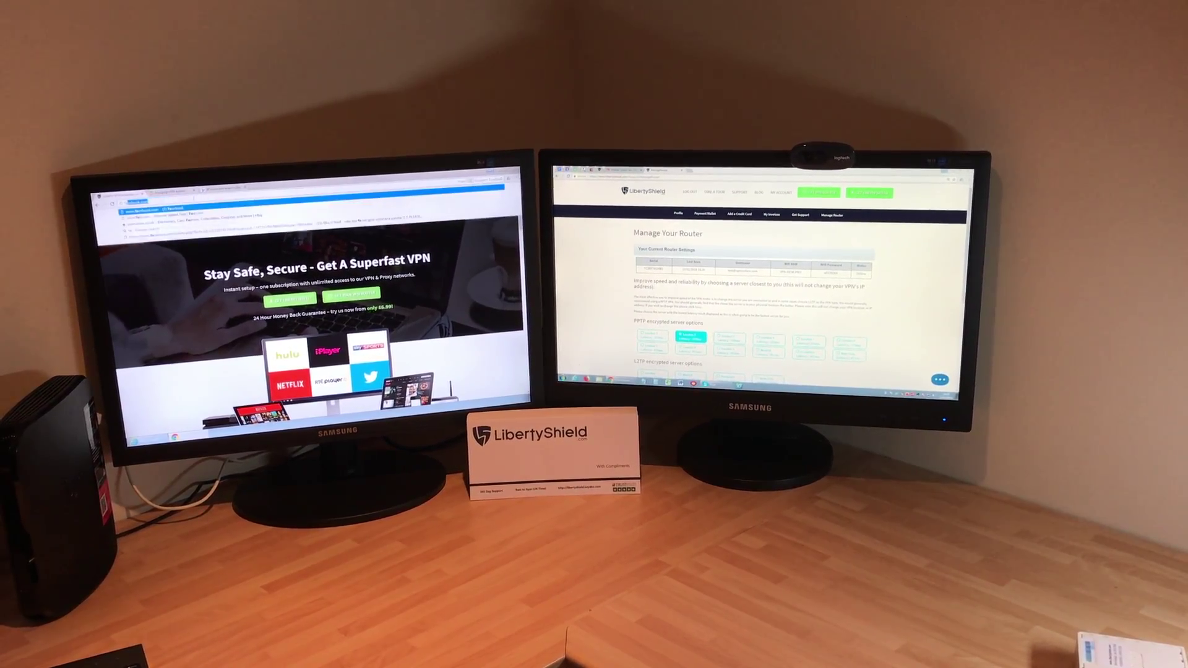
Load fast.com to run a new speed test, now reporting 33 Mbps
key(Return)
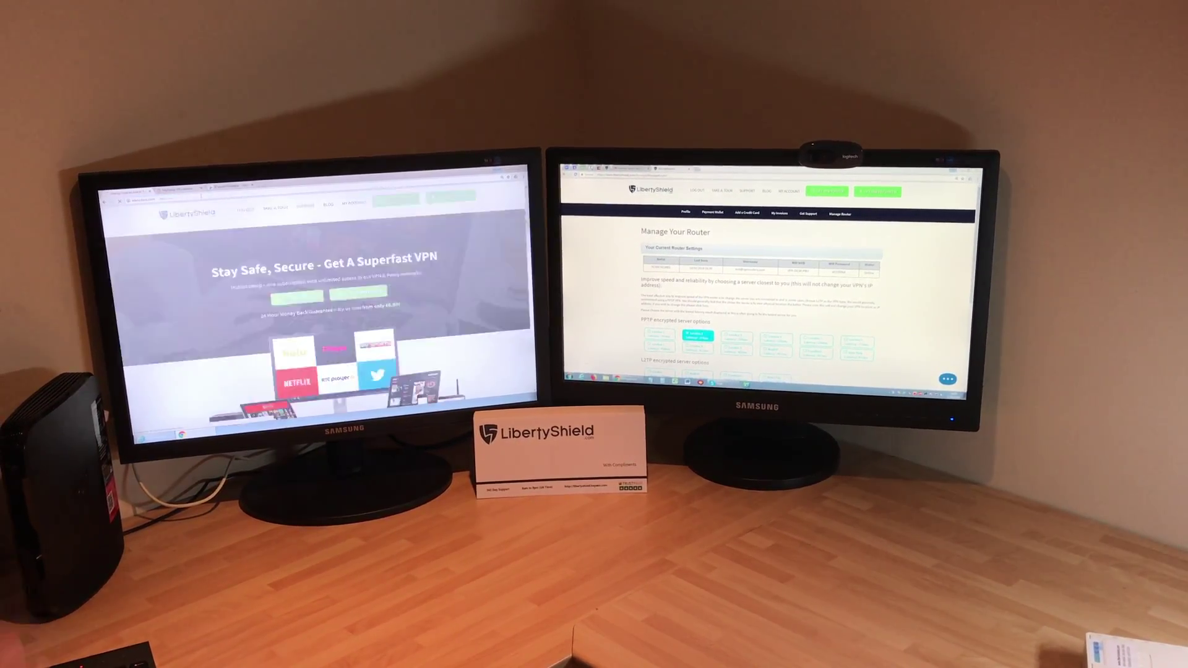